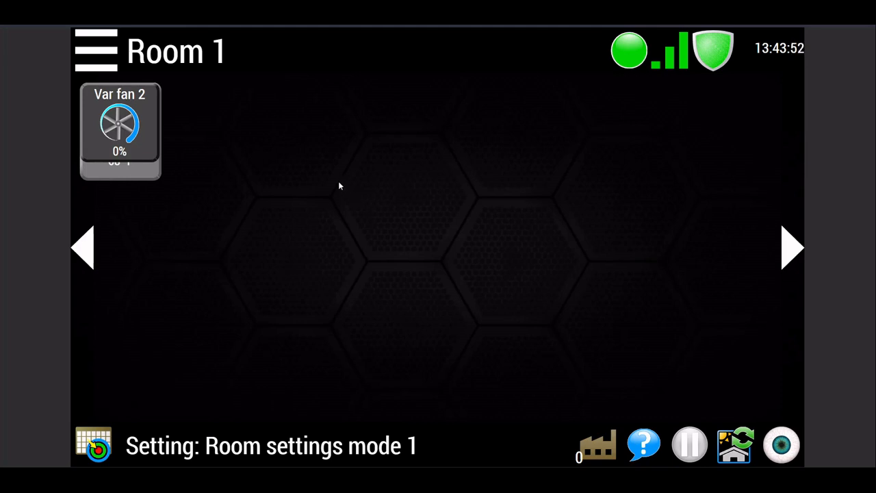
In the equipment configuration, set Module 1 Input 1 to the Temperature function and name it "Outdoor Temp"
click(98, 55)
click(178, 196)
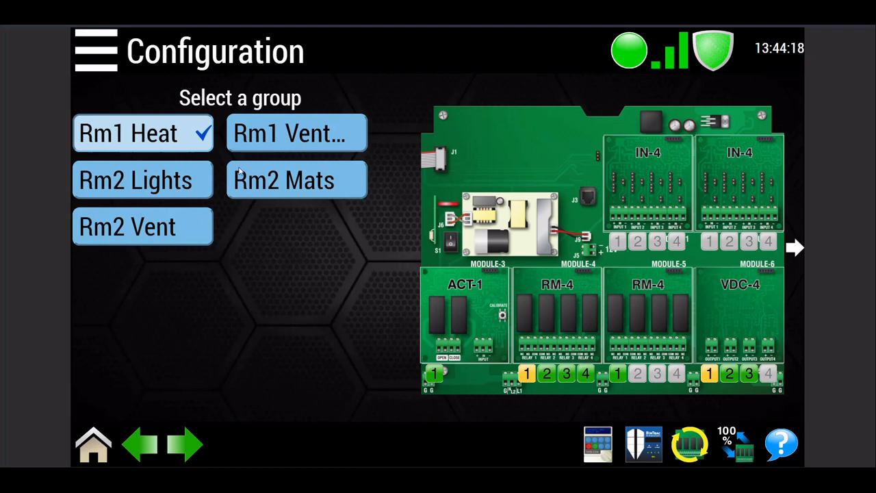
click(651, 197)
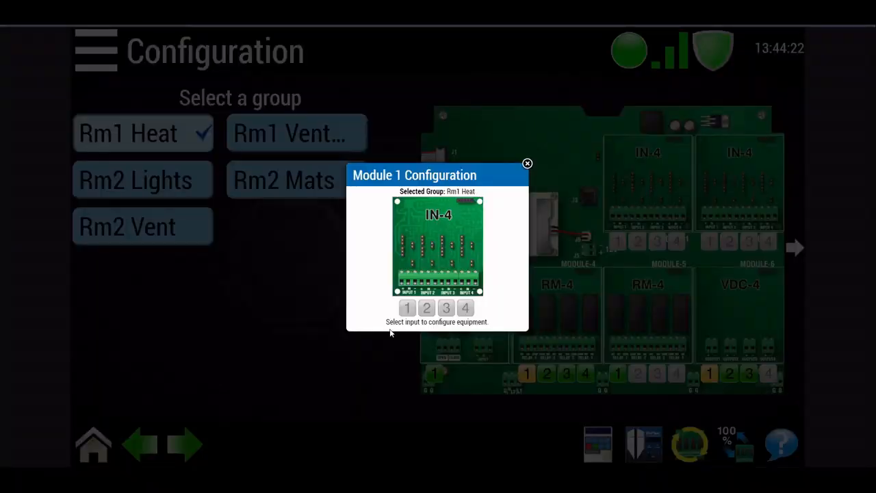
click(408, 310)
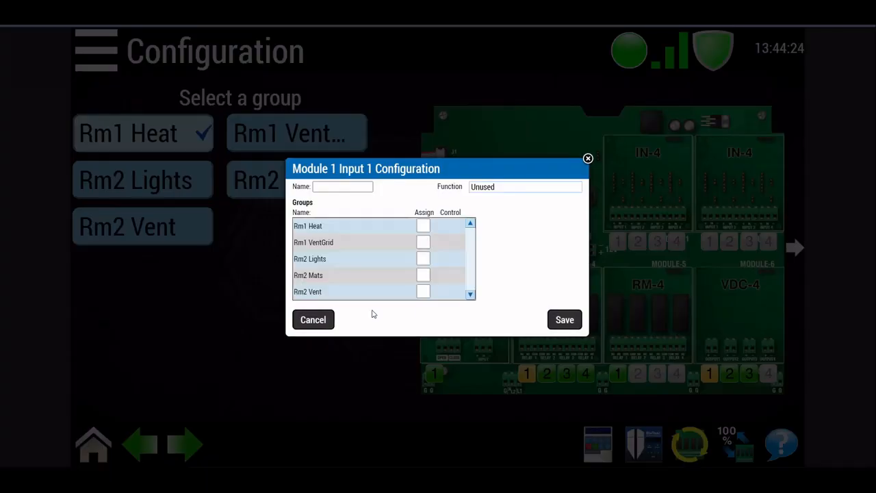
click(502, 192)
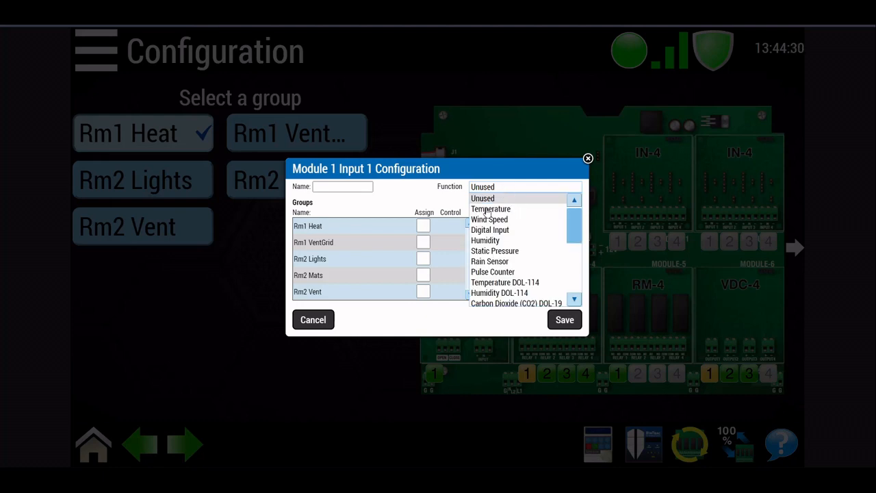
click(487, 210)
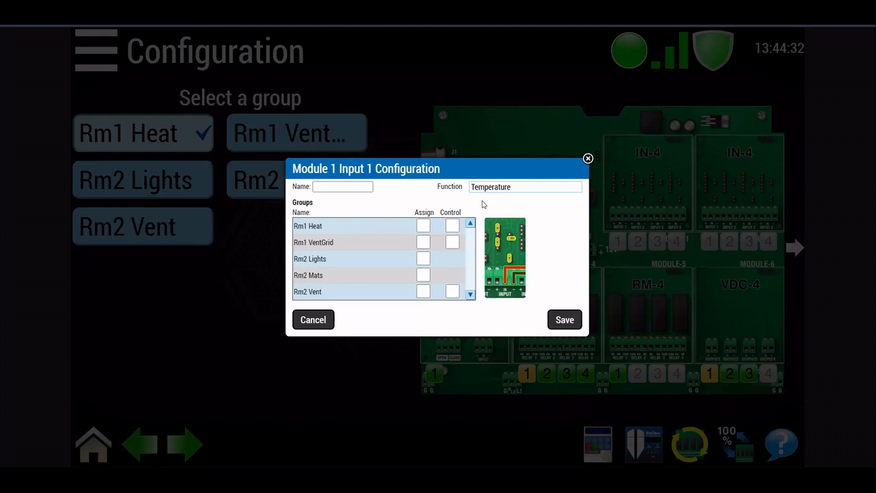
click(321, 187)
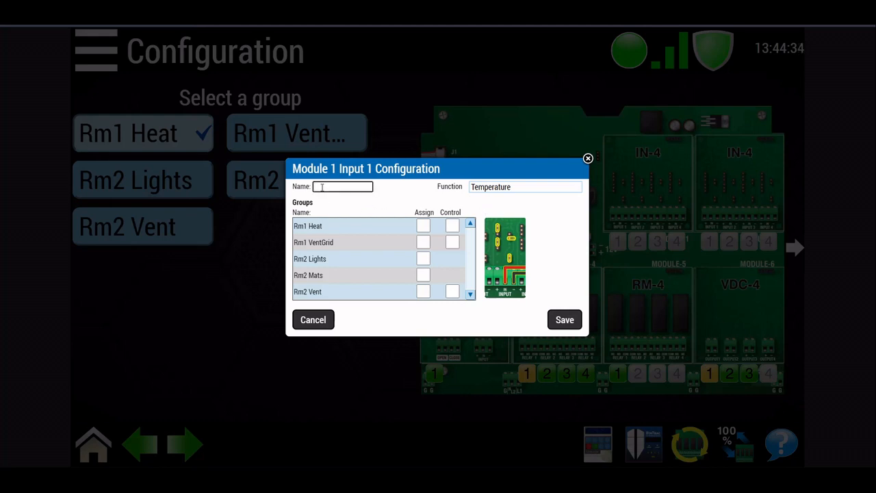
text(Outdoor Temp)
Assign the Outdoor Temp input to the Rm1 Heat, Rm1 VentGrid, Rm2 Mats and Rm2 Vent groups and save it
click(424, 227)
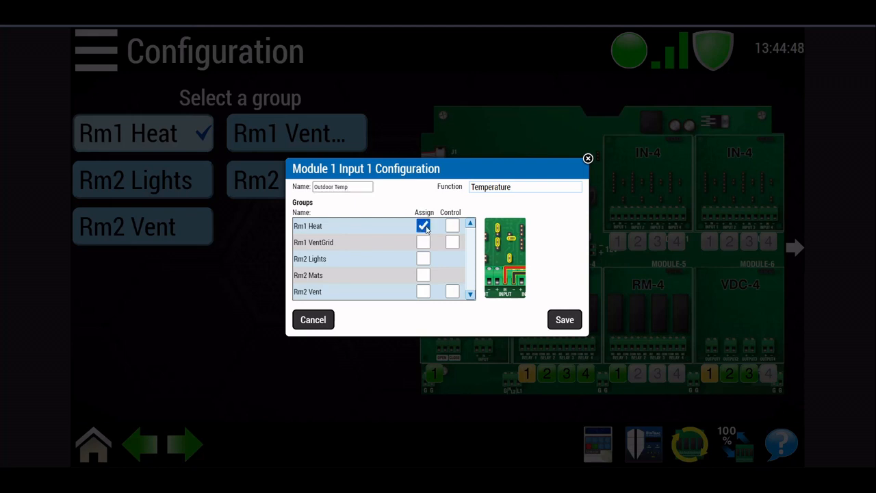
click(423, 244)
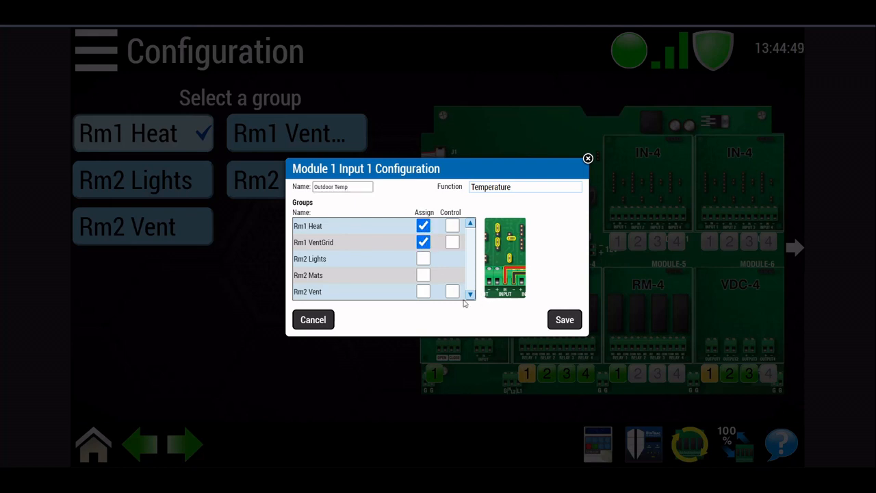
click(423, 275)
click(423, 291)
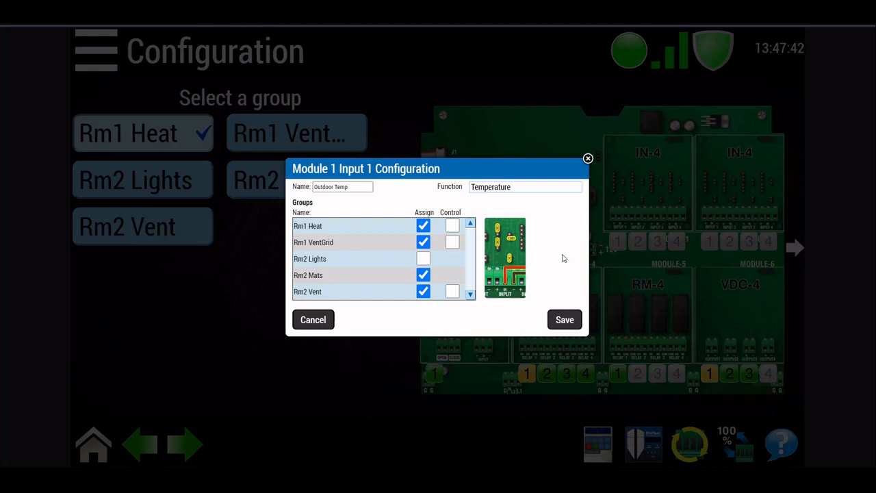
click(568, 320)
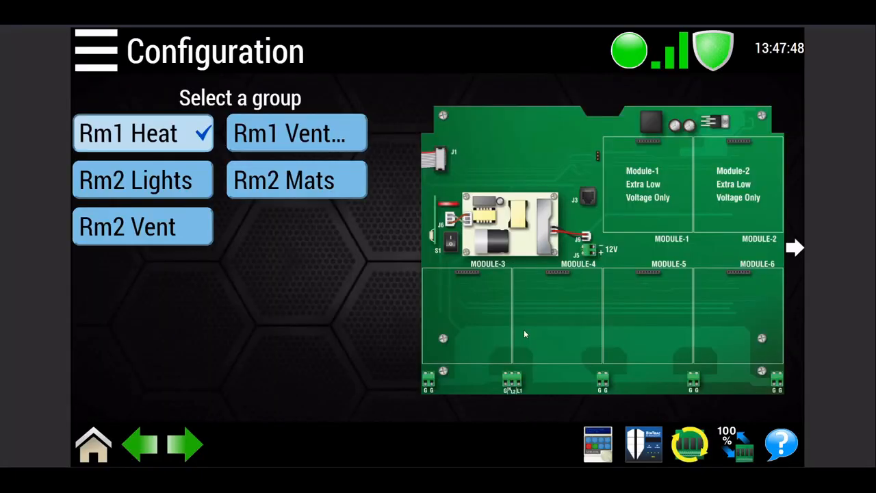
Name Module 1 Input 2 "Rm1 Temp" and set its function to Temperature DOL-114
click(641, 203)
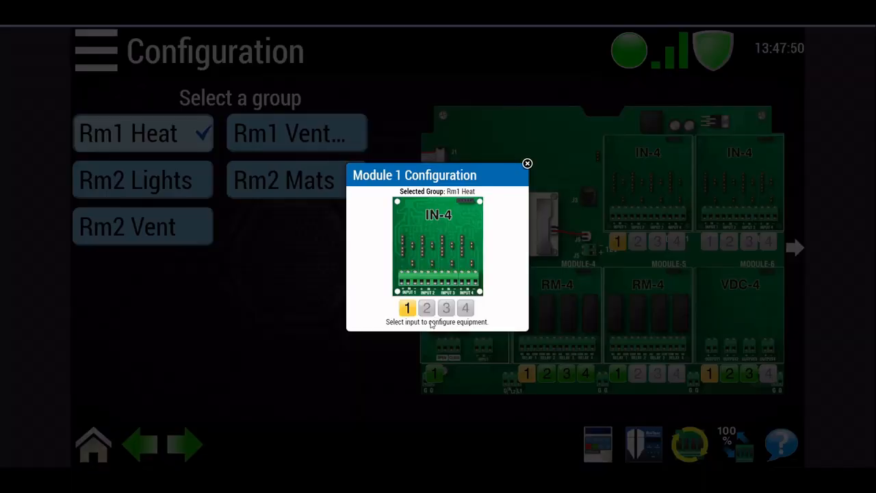
click(427, 309)
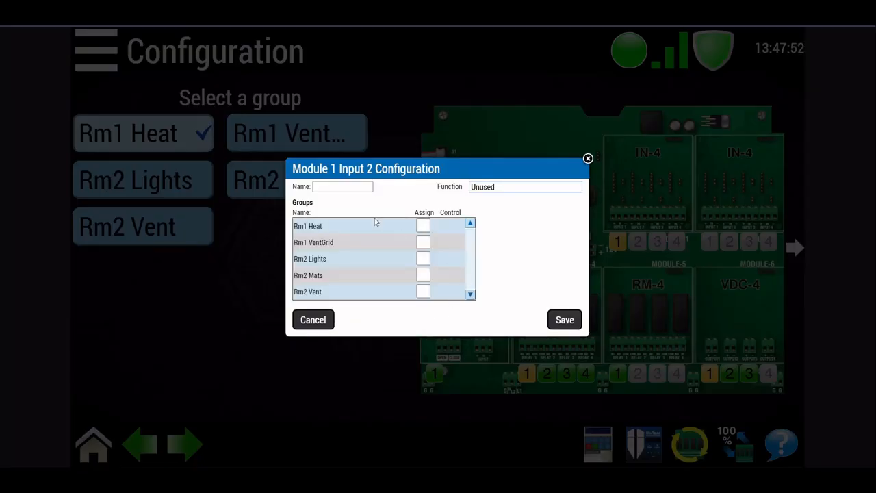
click(342, 188)
text(Rm1 Temp)
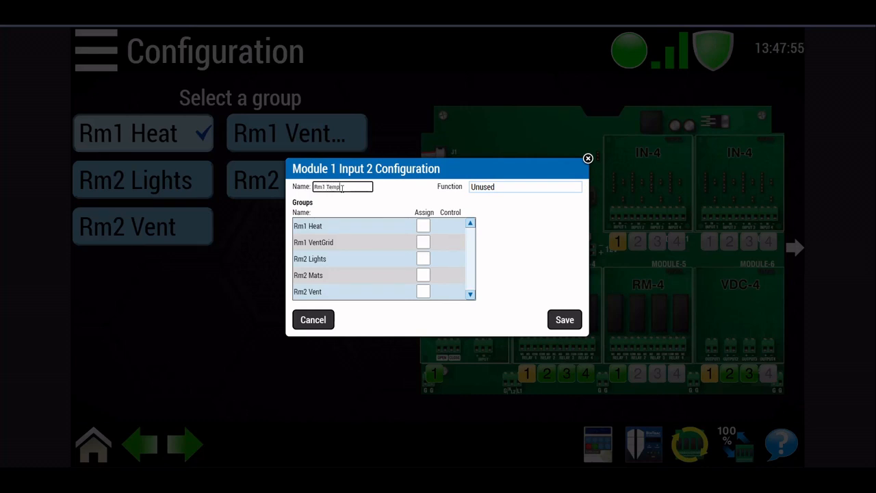
click(493, 189)
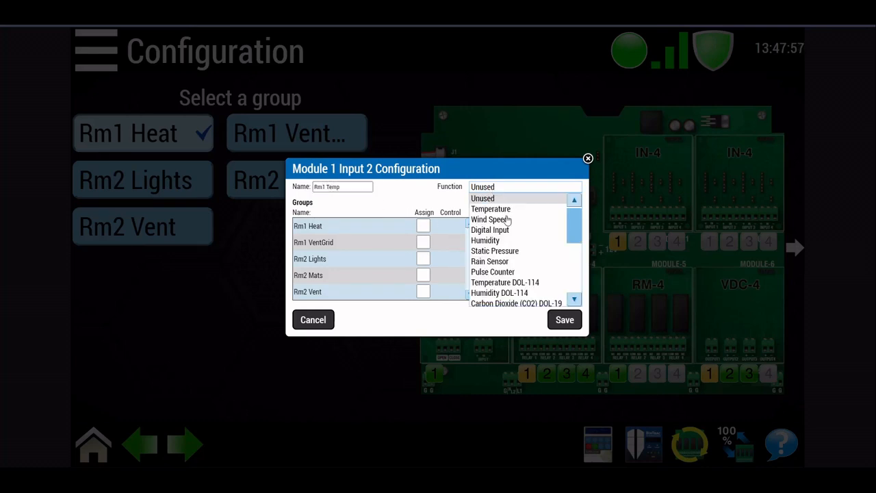
click(526, 284)
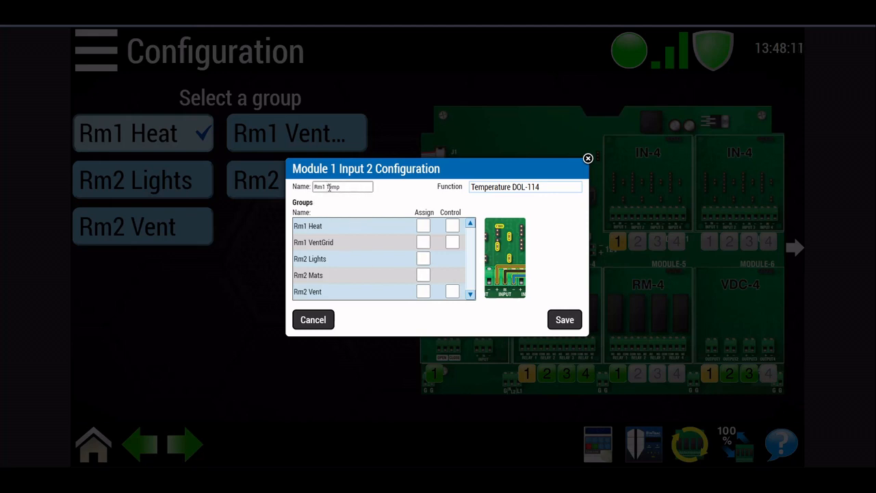
Make the Rm1 Temp input a control sensor for the Rm1 Heat and Rm1 VentGrid groups and save it
click(452, 226)
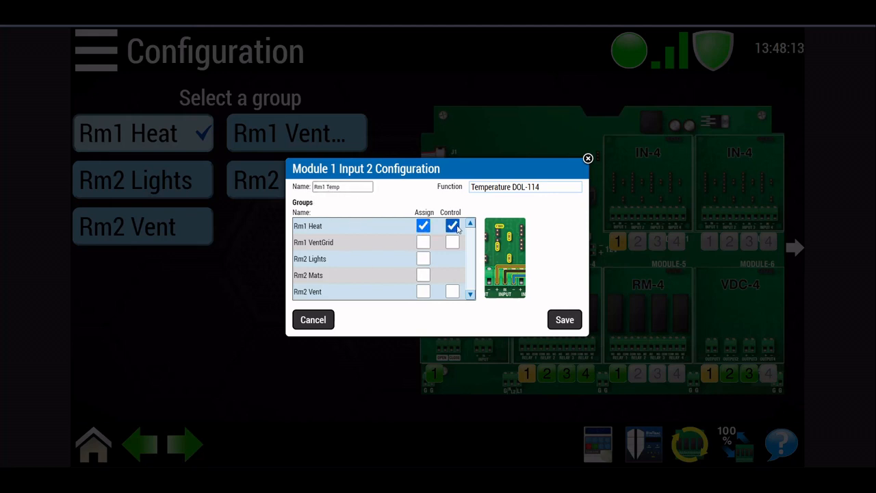
click(453, 243)
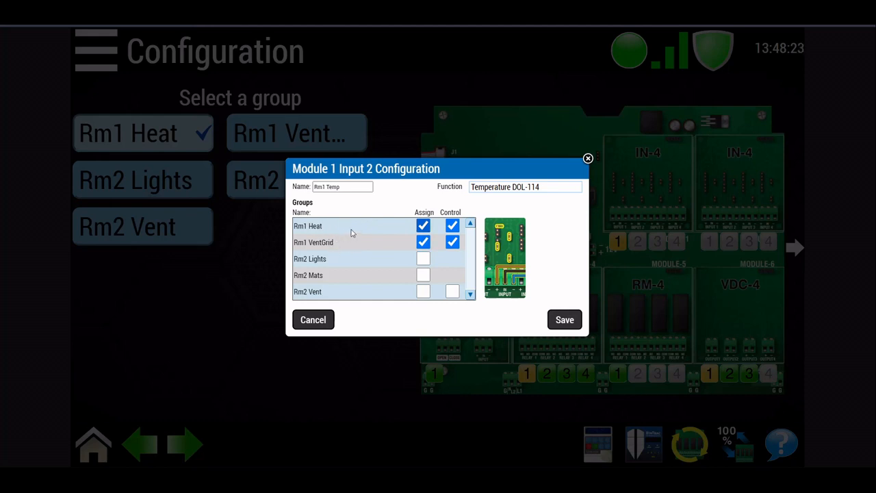
click(563, 319)
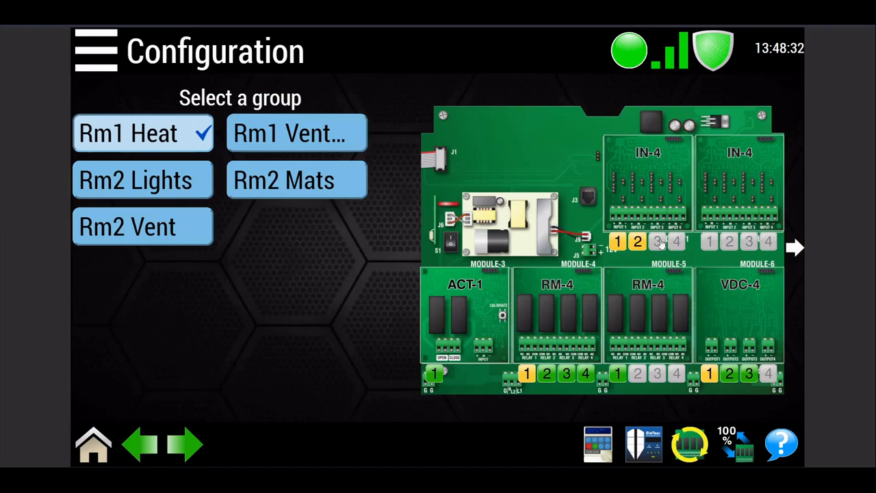
Name Module 1 Input 3 "Rm1 Hum" and set its function to Humidity DOL-114
click(656, 250)
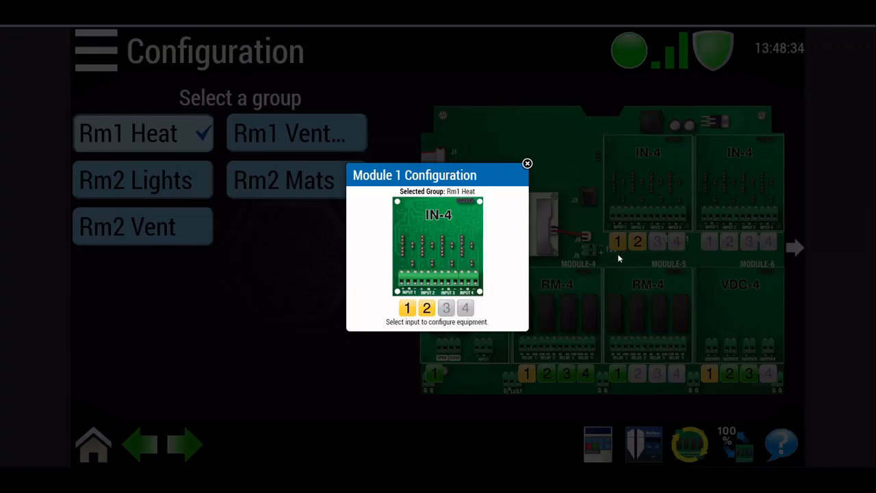
click(442, 308)
click(332, 187)
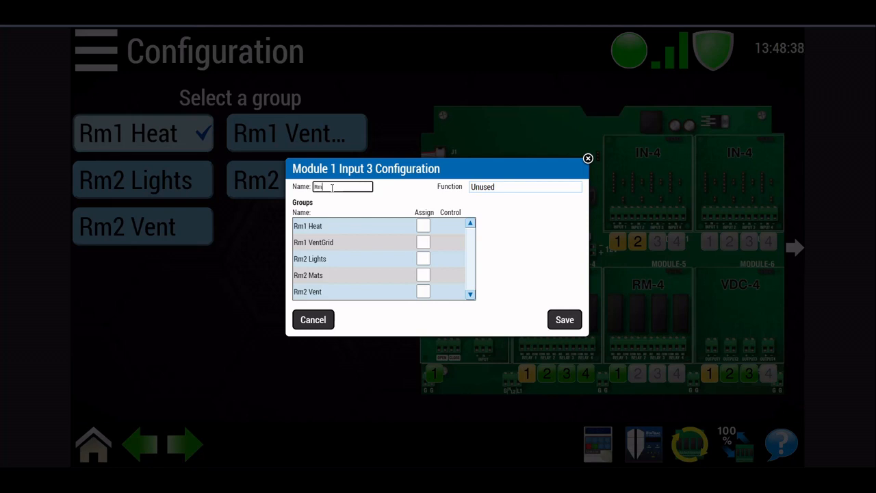
text(Rm1 Hum)
click(526, 189)
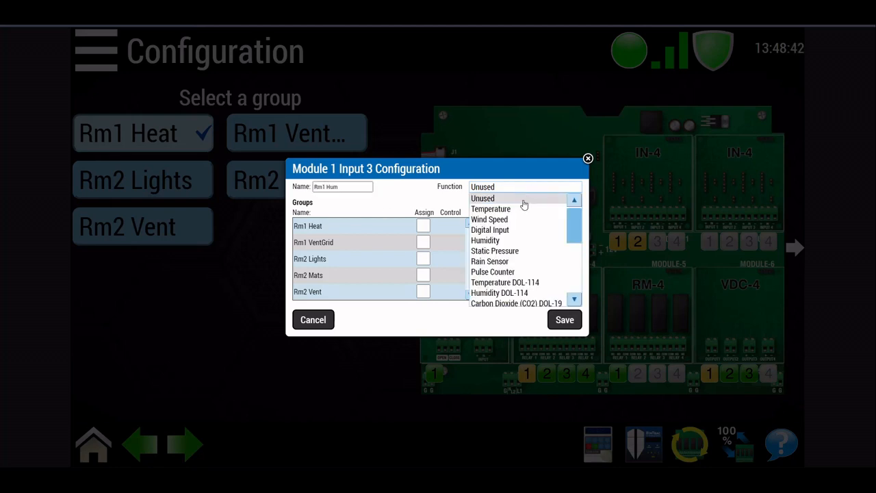
drag(523, 293, 533, 249)
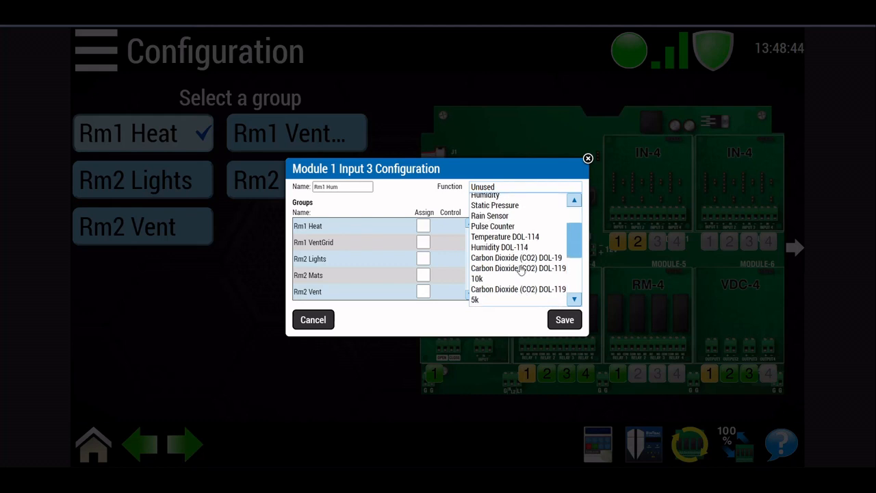
click(527, 247)
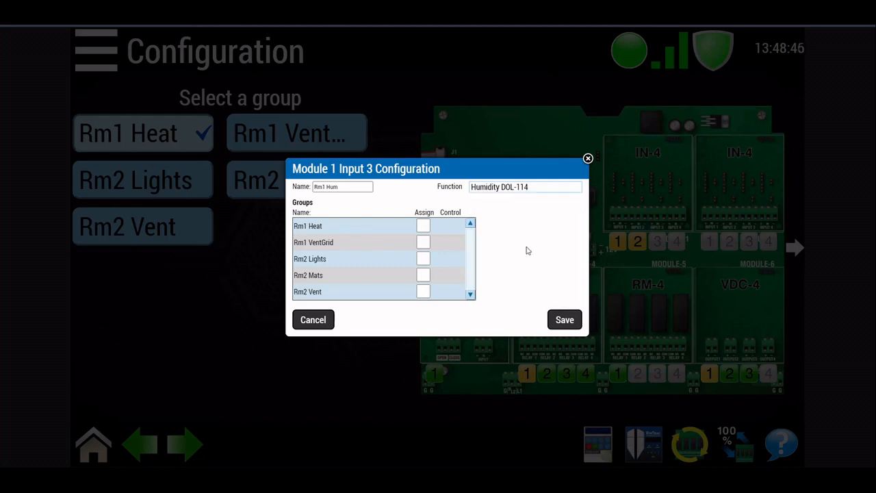
Assign the Rm1 Hum input to the Rm1 Heat and Rm1 VentGrid groups and save it
click(423, 228)
click(424, 243)
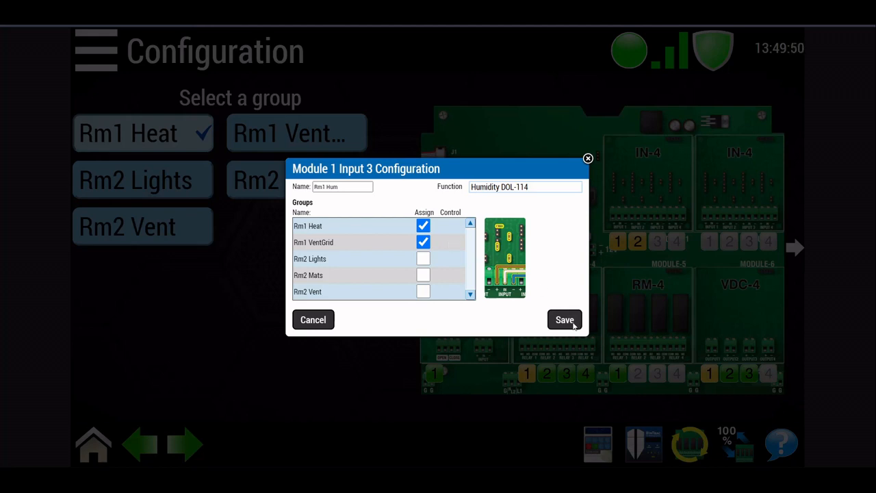
click(548, 317)
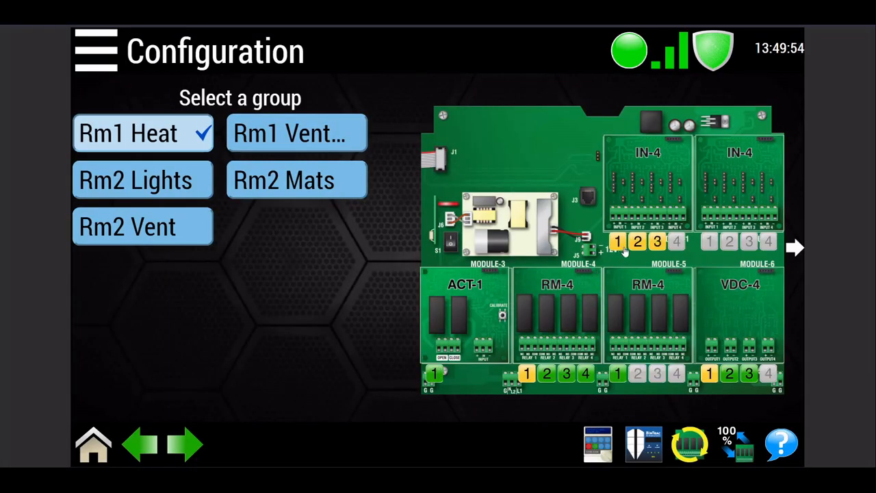
Name Module 2 Input 1 "Rm2 Temp" and set its function to Temperature DOL-114
click(713, 244)
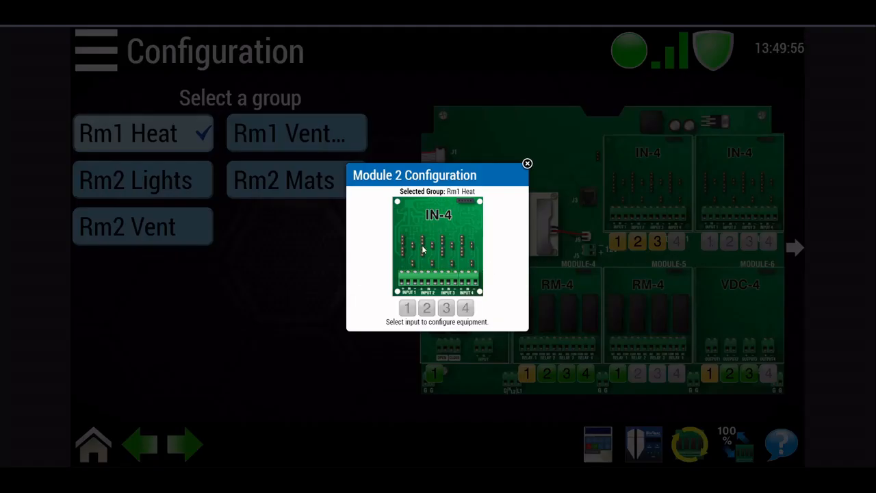
click(407, 308)
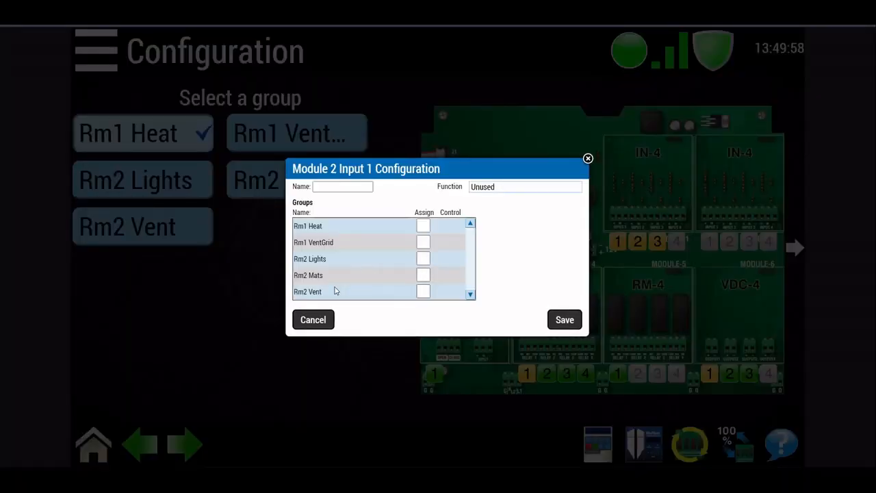
click(319, 189)
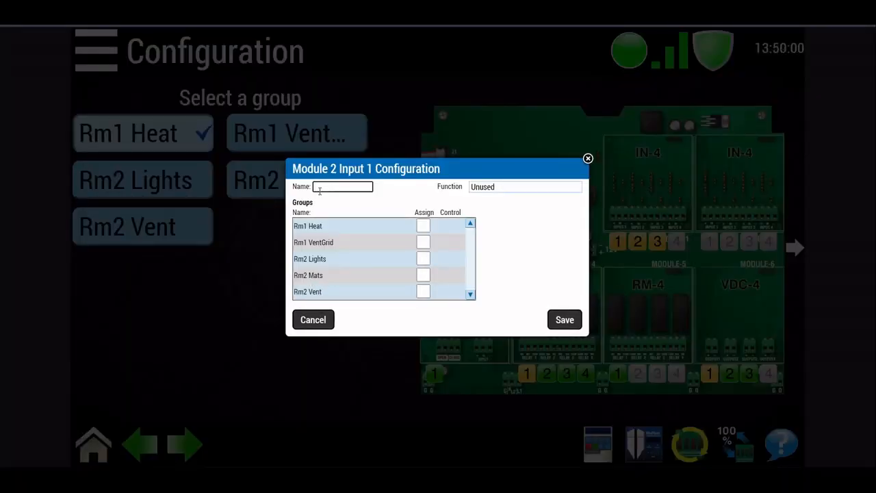
text(Rm2 Temp)
click(525, 187)
scroll(535, 270, down, 3)
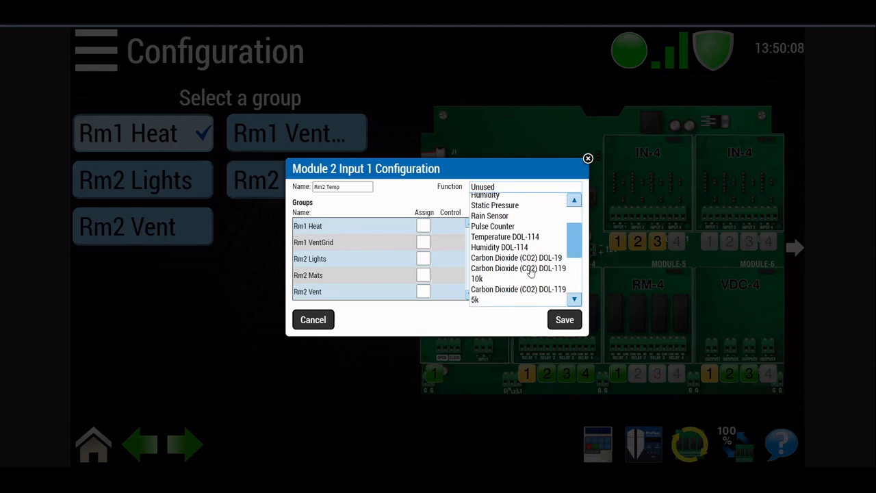
click(514, 246)
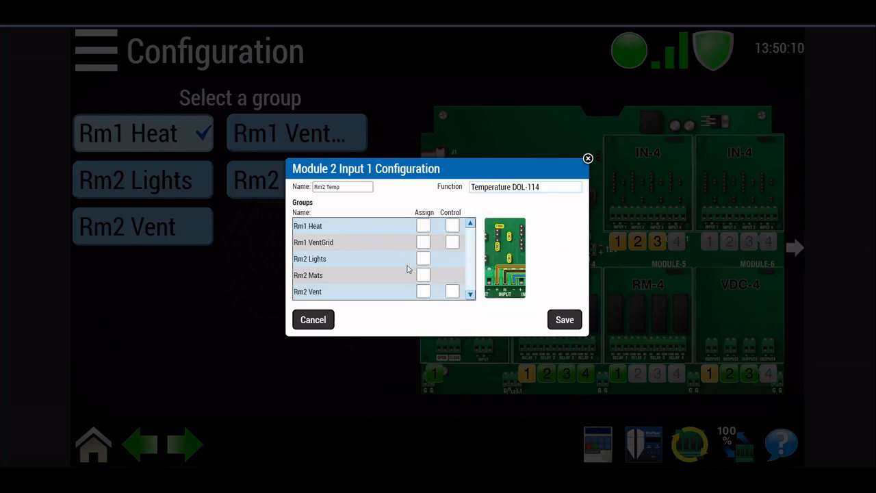
Make Rm2 Temp a control sensor for Rm2 Vent, assign it to Rm2 Mats as well, and save it
click(453, 292)
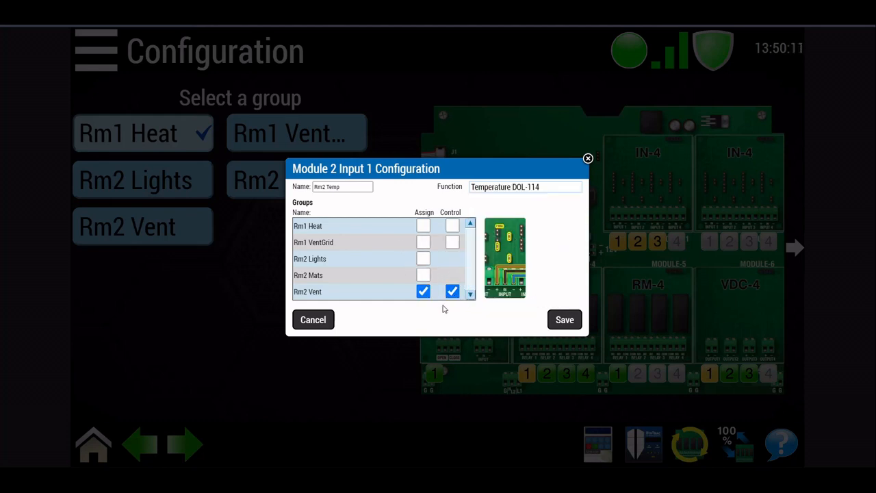
click(423, 276)
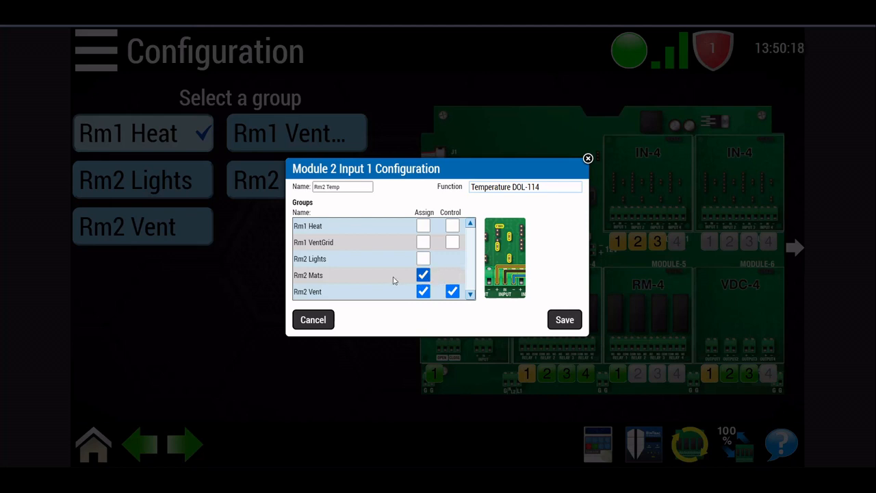
click(565, 320)
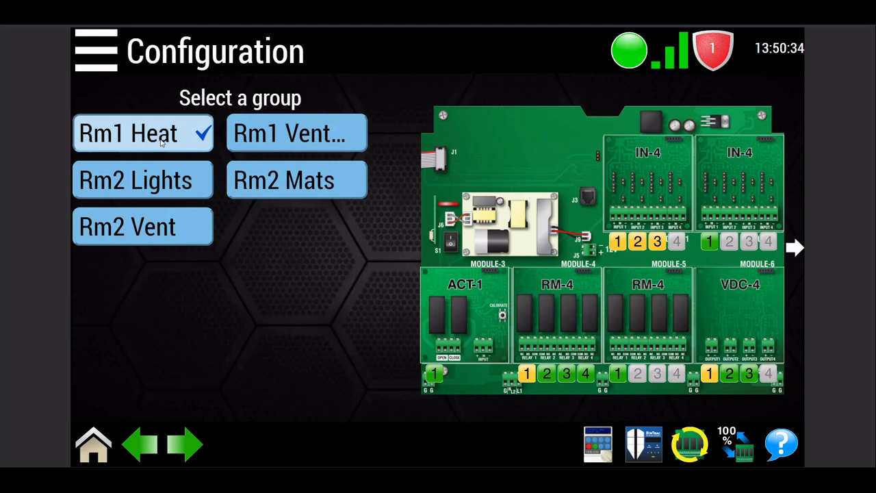
Compare which module inputs and outputs are assigned to the Rm1 Heat and Rm1 VentGrid groups
click(272, 135)
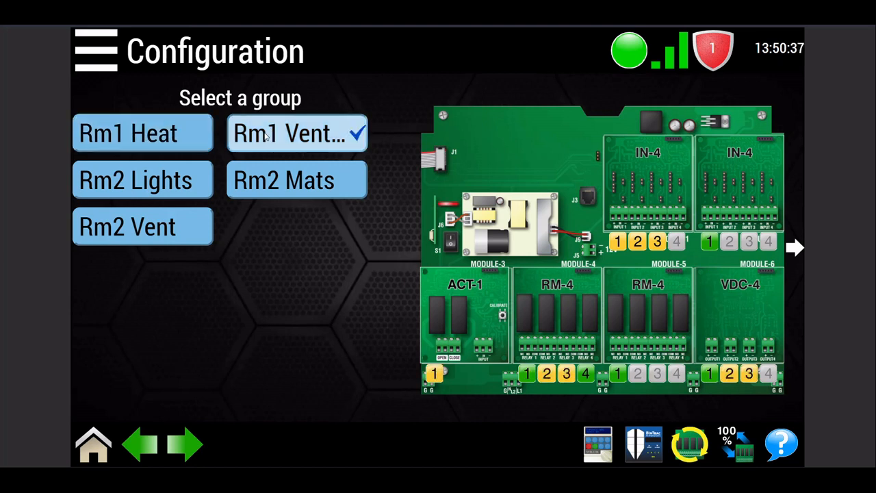
click(167, 137)
click(238, 144)
click(185, 145)
click(302, 139)
click(173, 137)
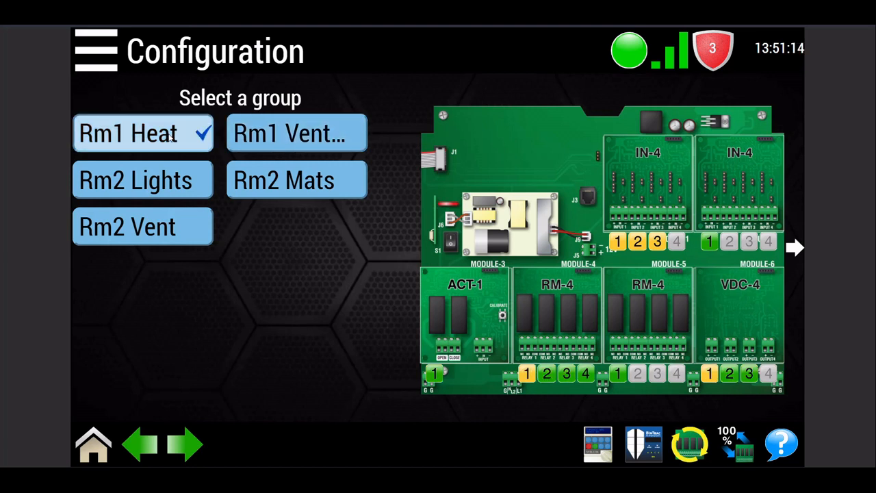
Check which module inputs and outputs are assigned to the Rm1 VentGrid, Rm2 Mats and Rm2 Vent groups
click(298, 139)
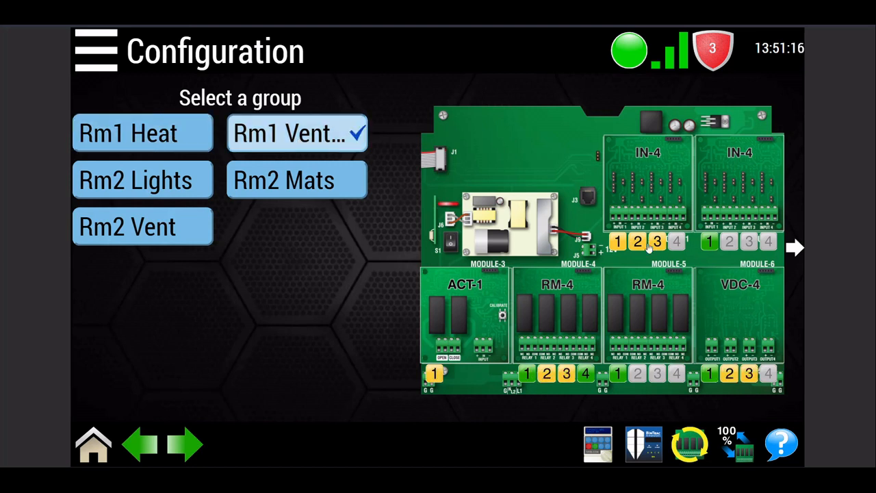
click(278, 181)
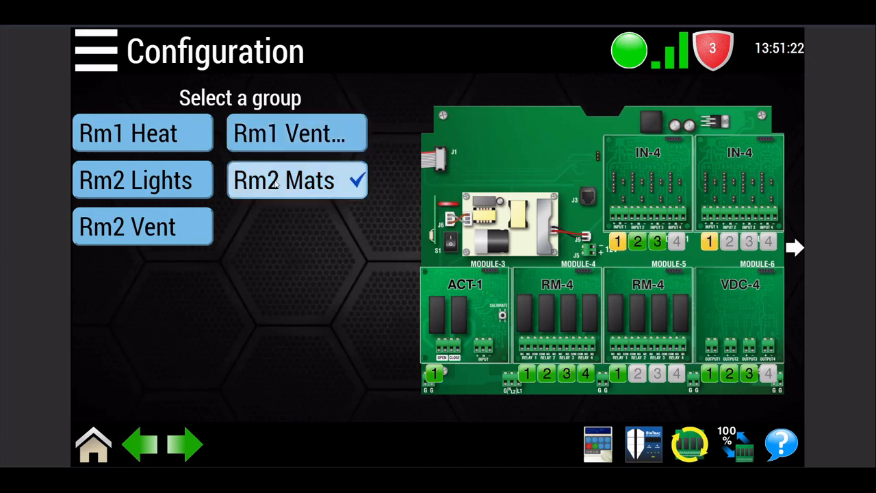
click(190, 235)
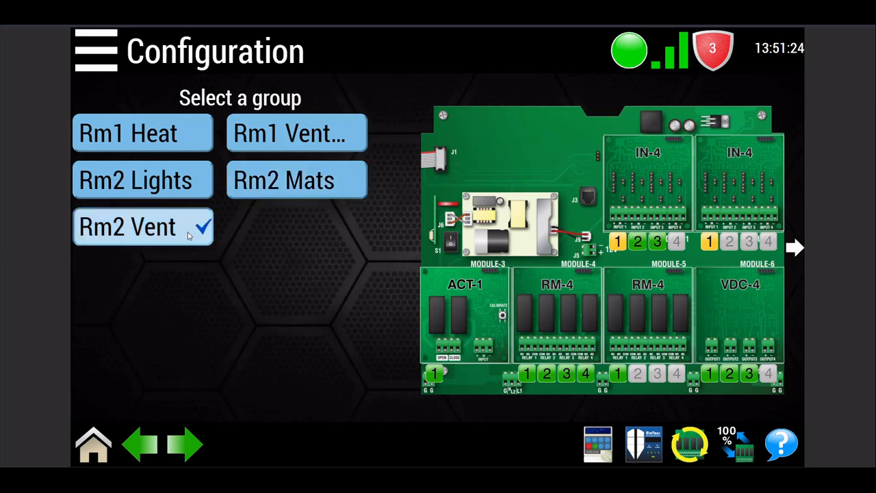
Configure Module 2 Input 2 as "Rm2 Hum" with the Humidity DOL-114 function, assigned to Rm2 Mats and Rm2 Vent, and save it
click(712, 246)
click(427, 308)
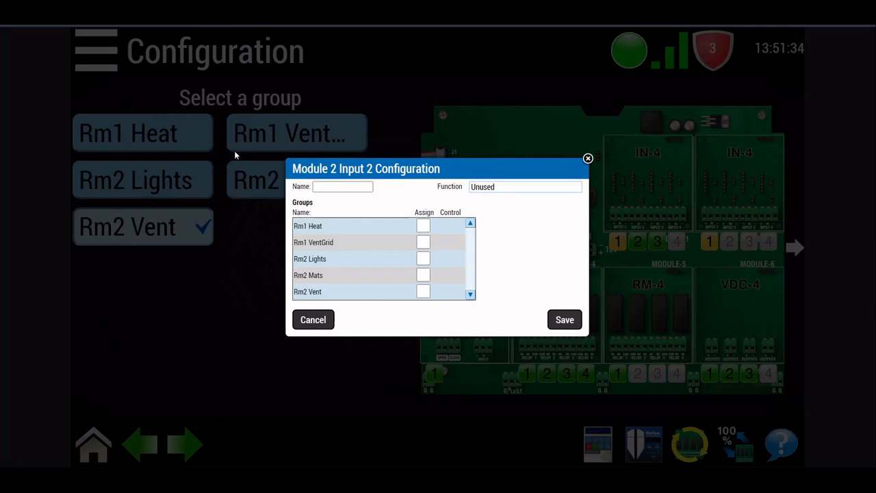
click(359, 187)
click(355, 187)
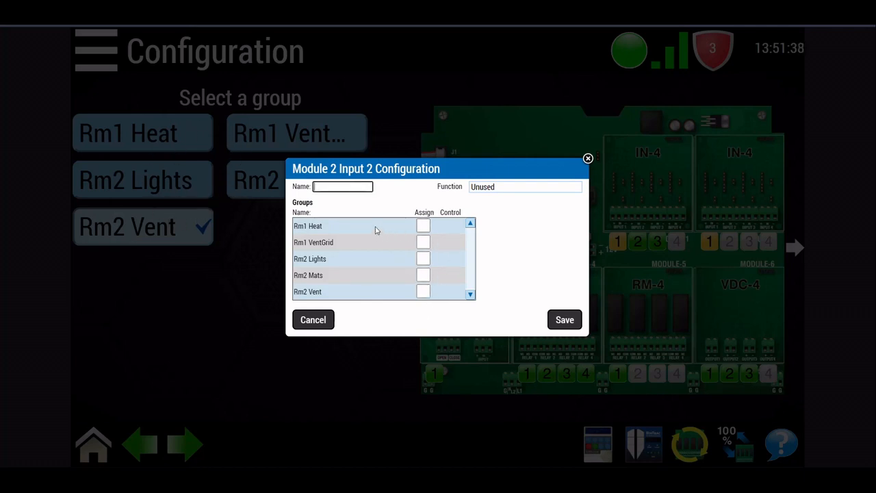
text(Rm2 Hum)
click(502, 192)
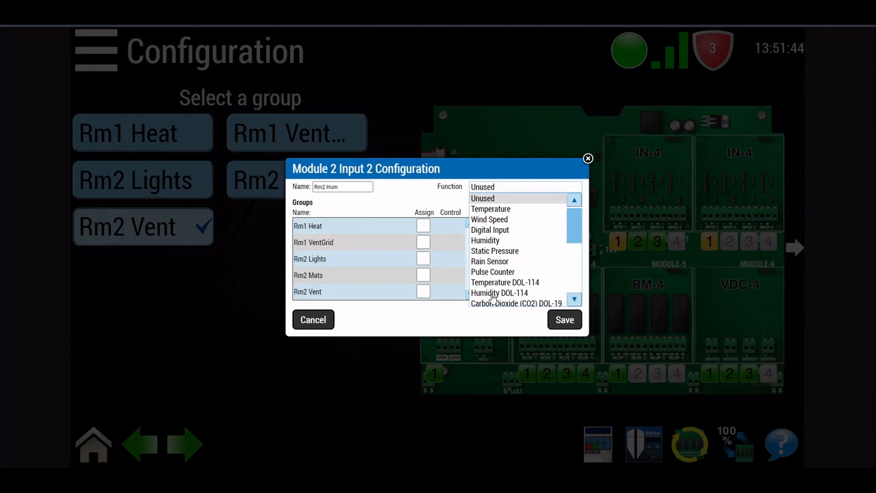
click(492, 293)
click(429, 275)
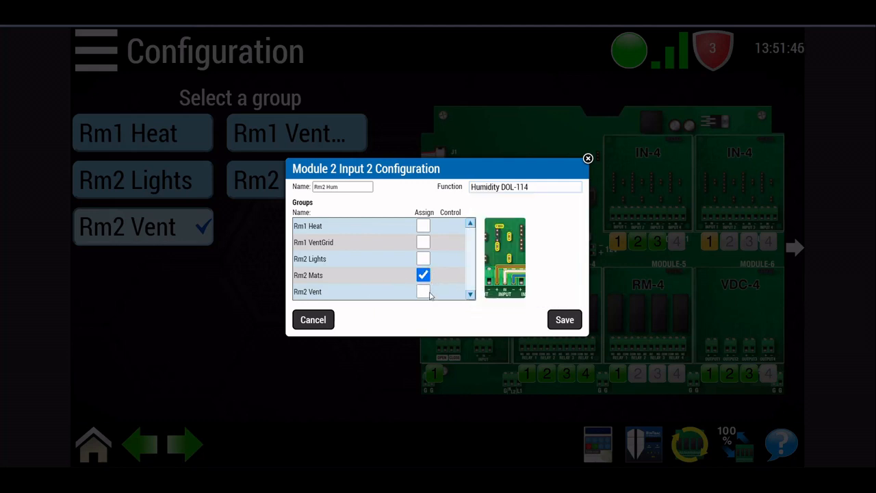
click(430, 292)
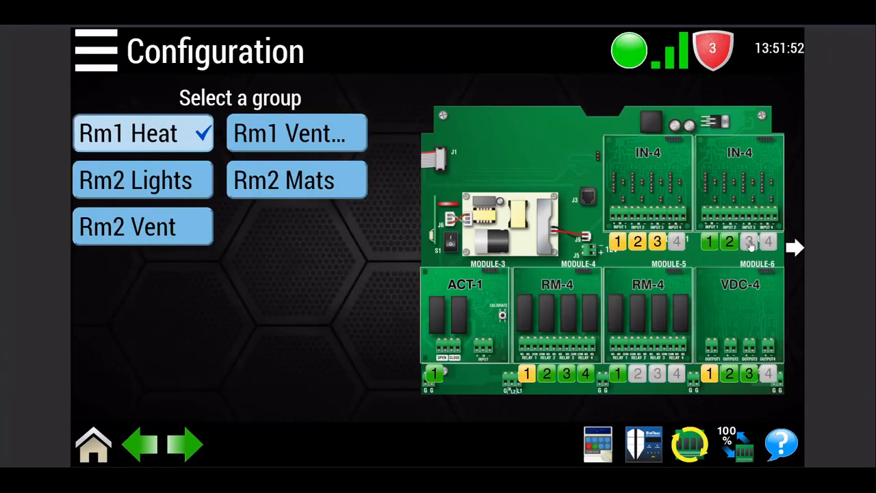
Name Module 2 Input 3 "Rm2 CO2" and set its function to Carbon Dioxide (CO2) DOL-119 10k
click(750, 246)
click(446, 311)
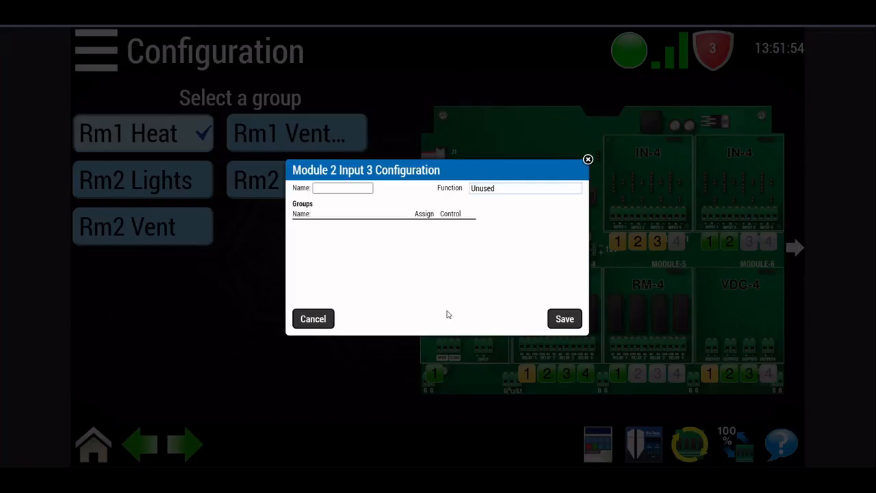
click(338, 188)
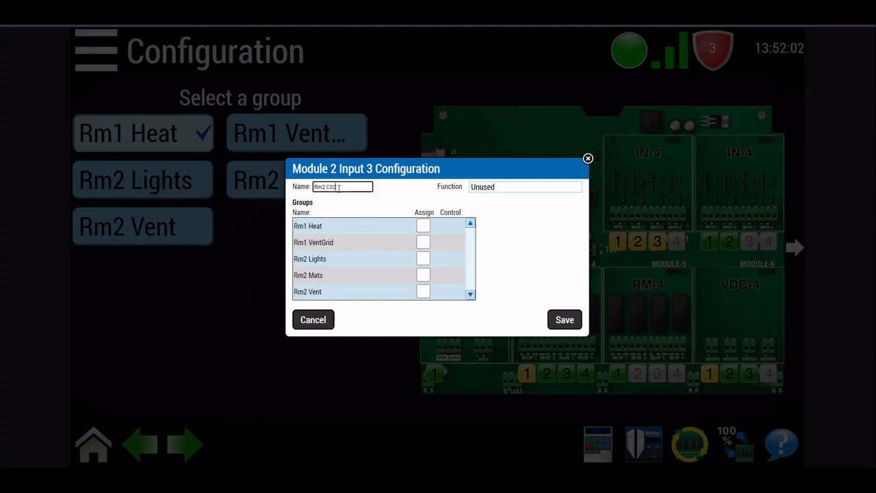
click(518, 188)
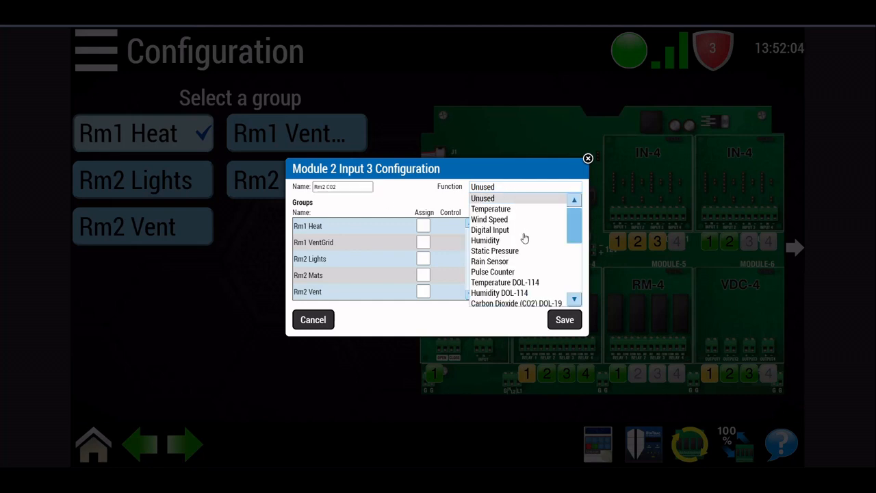
scroll(521, 239, down, 3)
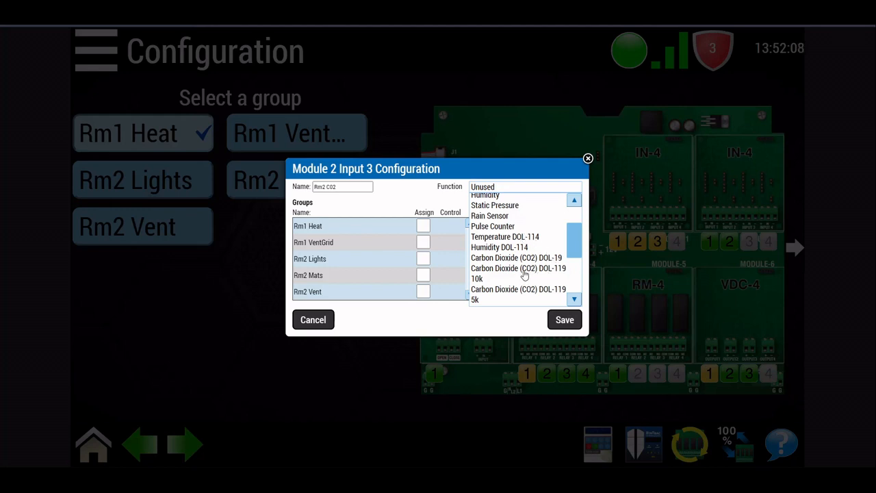
scroll(560, 236, down, 2)
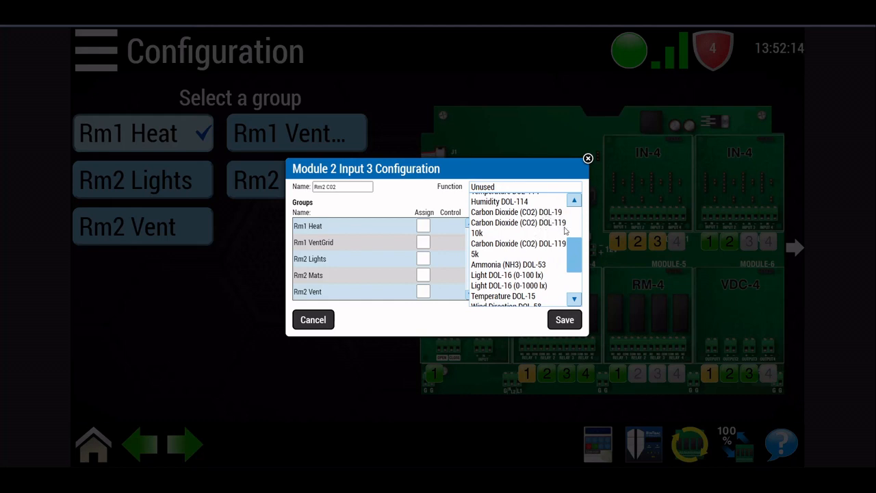
click(489, 232)
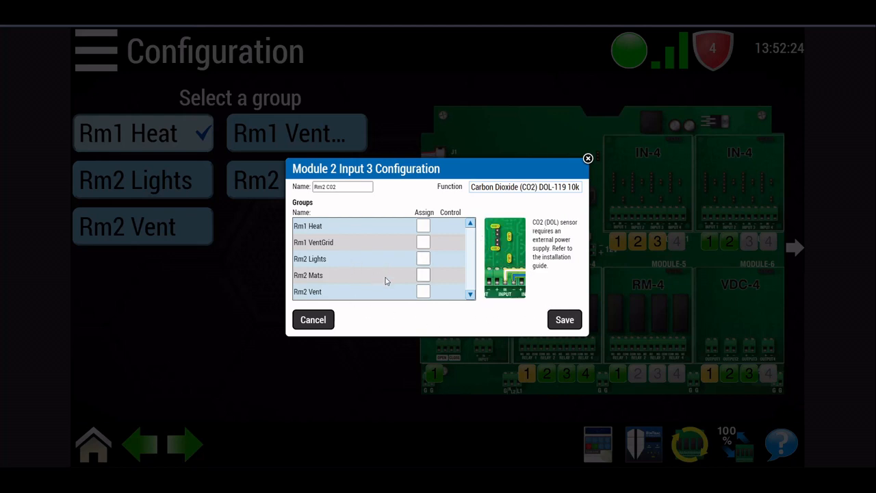
Assign the Rm2 CO2 input to the Rm2 Mats and Rm2 Vent groups and save it
click(423, 275)
click(423, 292)
click(563, 319)
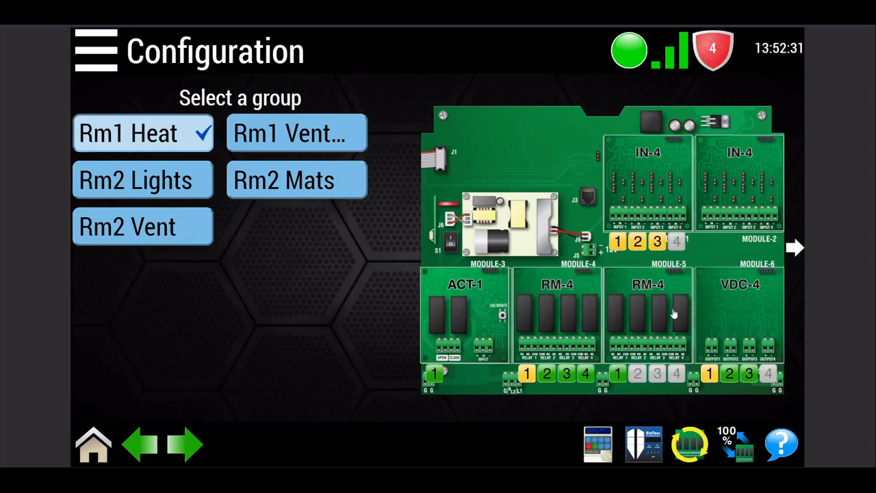
Name Module 2 Input 4 "Rm2 Lux" and set its function to Light DOL-16 (0-1000 lx)
click(767, 246)
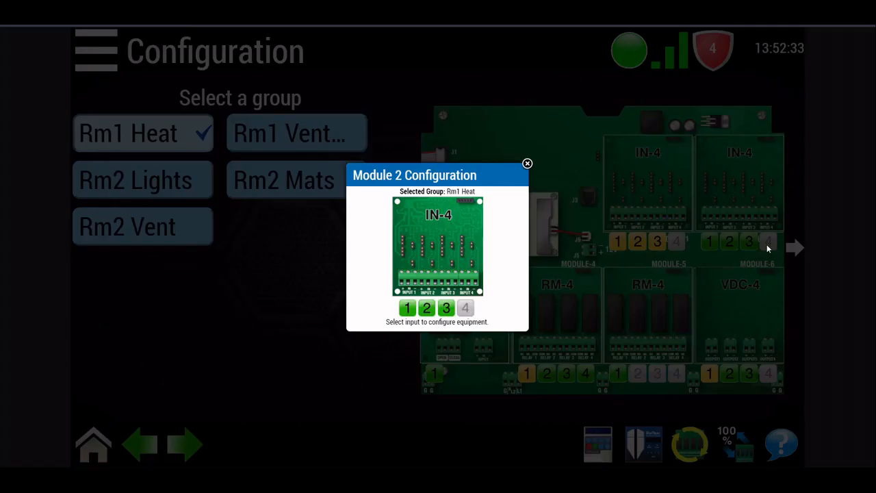
click(467, 313)
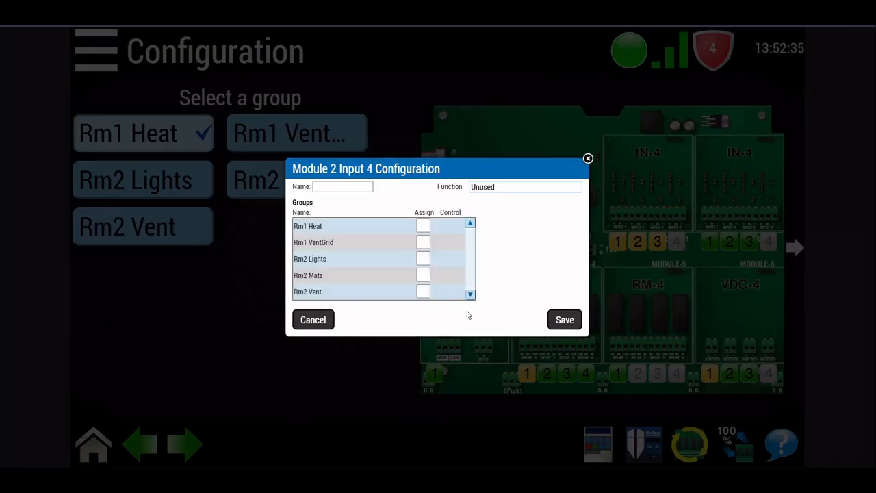
click(350, 186)
text(Rm2 Lux)
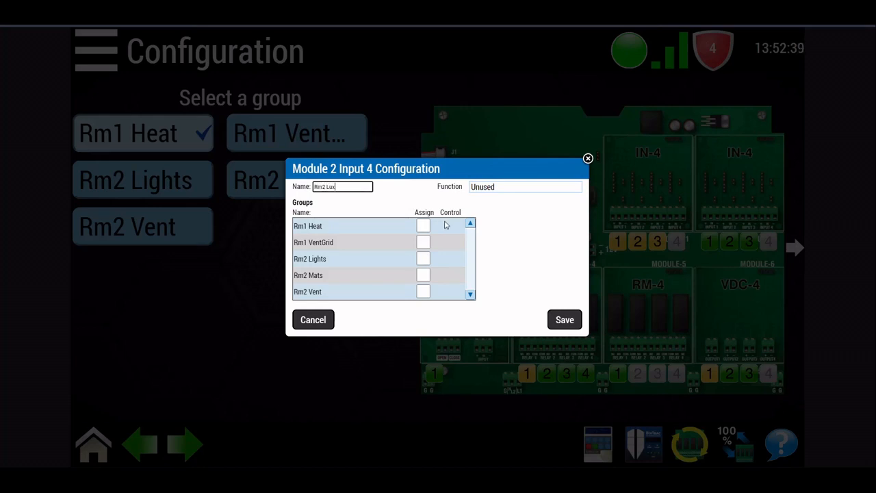
click(502, 190)
scroll(529, 247, down, 5)
scroll(532, 246, down, 3)
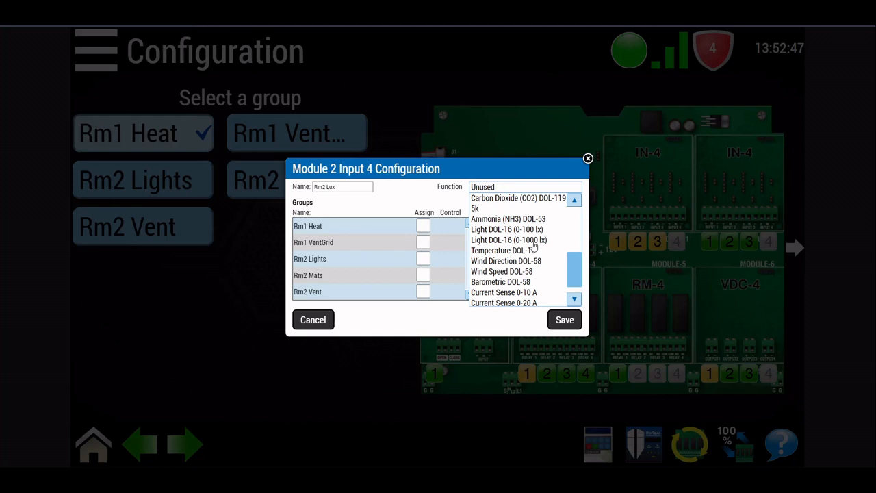
click(533, 241)
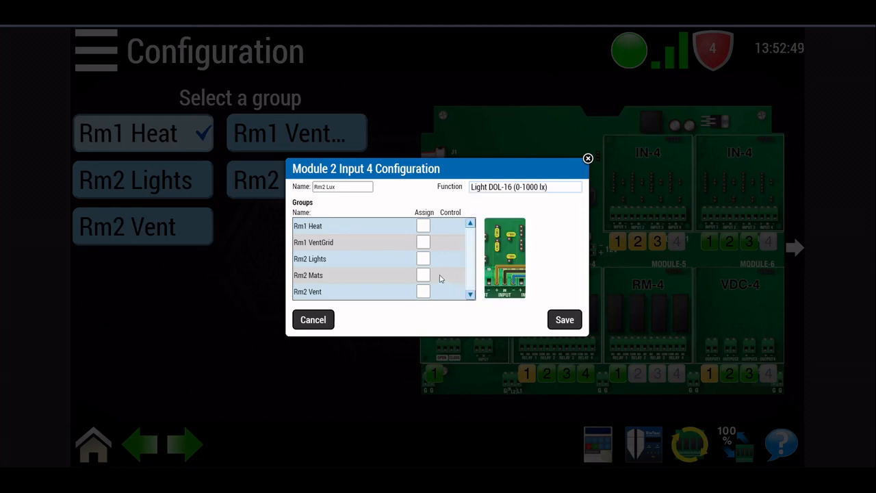
Assign the Rm2 Lux input to the Rm2 Lights group, save it, and check that group's assignments
click(423, 258)
click(566, 328)
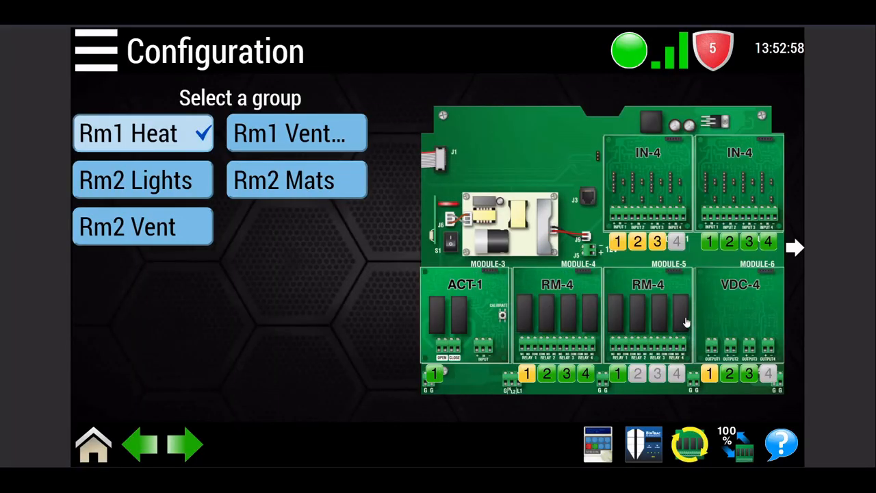
click(179, 179)
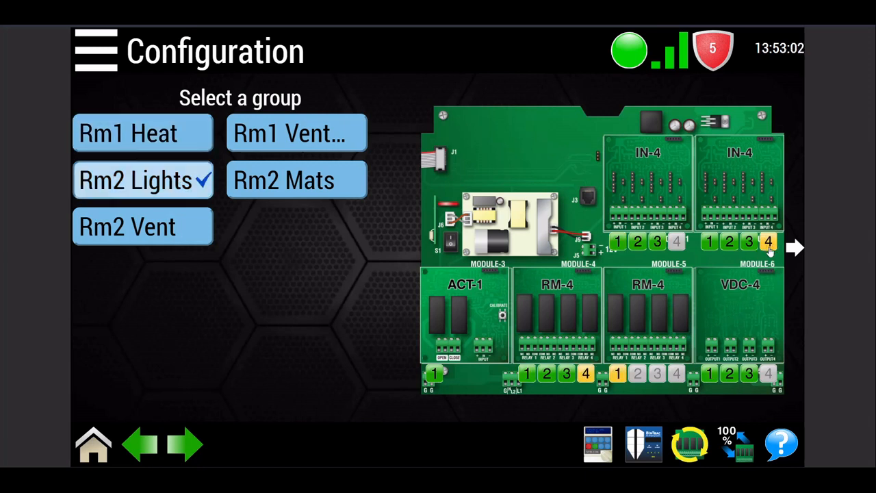
Set the function of Module 1 Input 4 to Ammonia (NH3) DOL-53
click(678, 247)
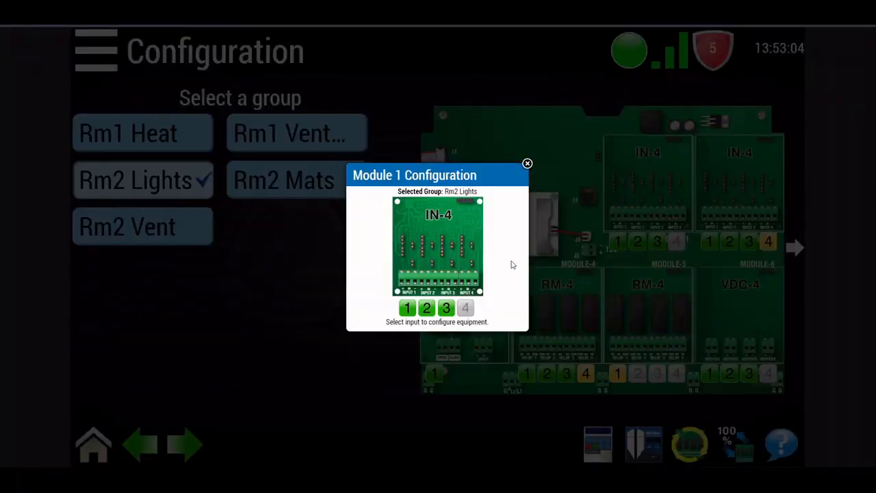
click(467, 309)
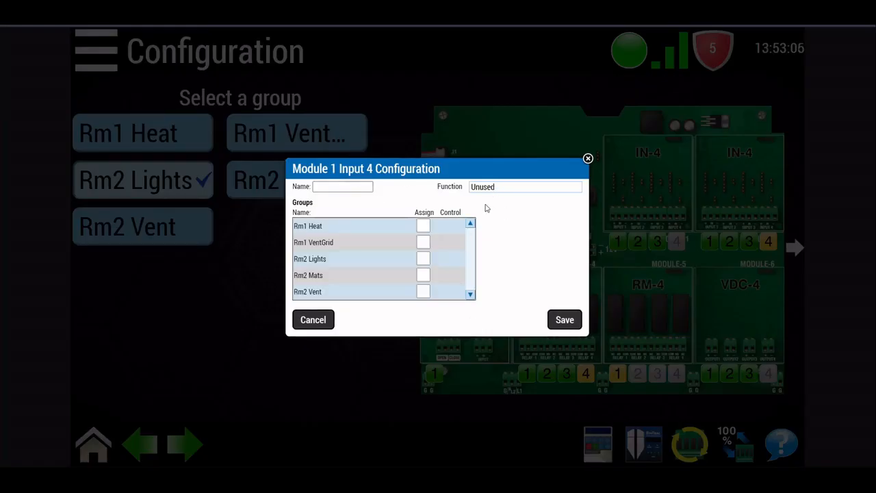
click(503, 193)
scroll(528, 264, down, 5)
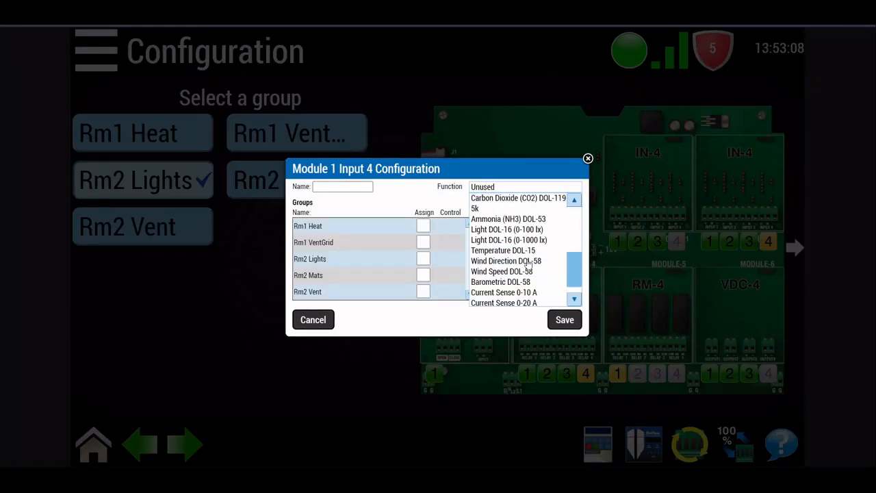
scroll(530, 266, down, 1)
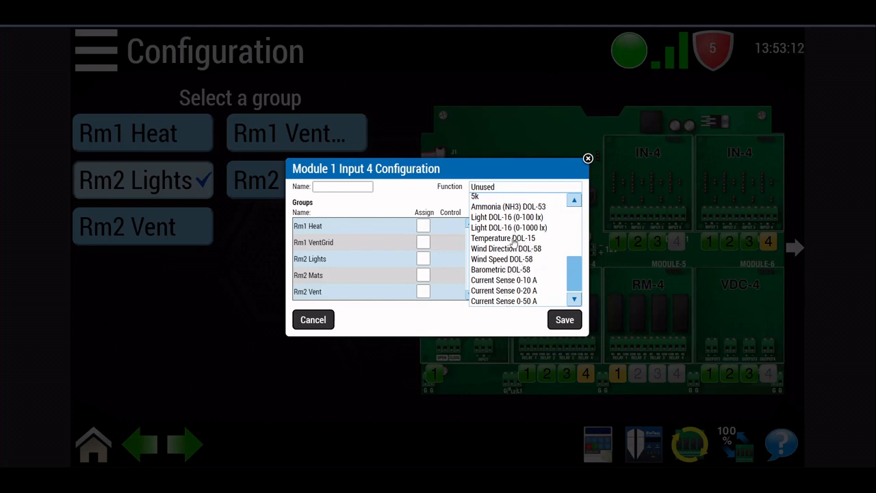
scroll(512, 247, up, 1)
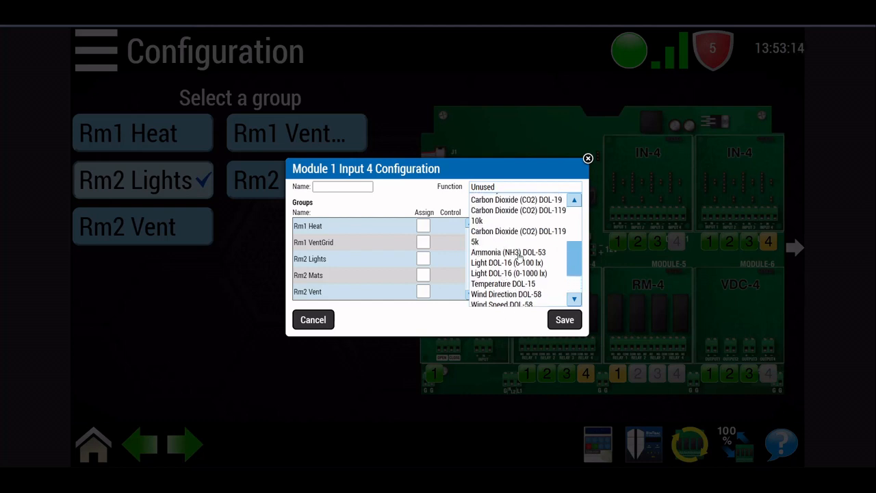
click(518, 255)
Name the ammonia input "Rm1 Ammonia" and assign it to the Rm1 Heat and Rm1 VentGrid groups
click(335, 186)
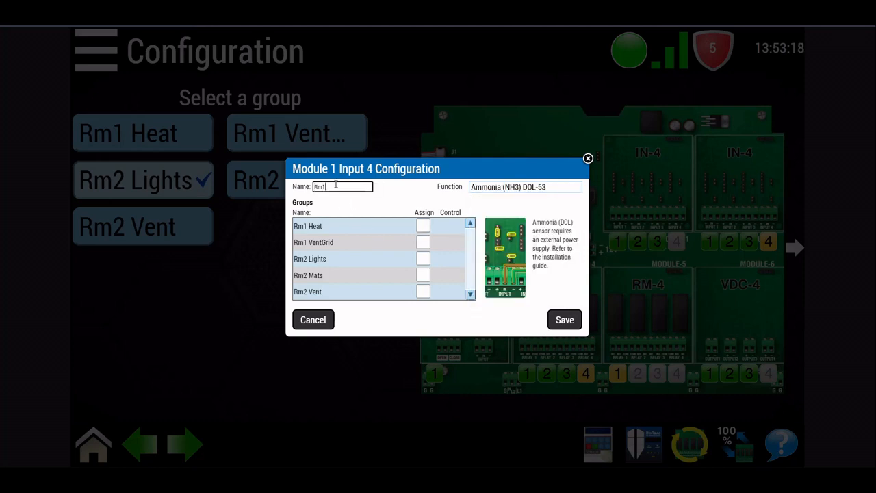
text(Rm1 Ammonia)
click(423, 227)
click(426, 242)
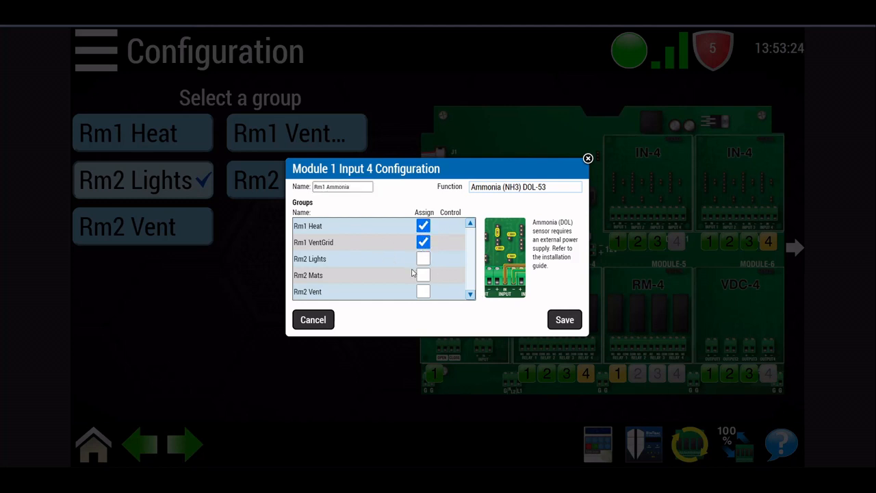